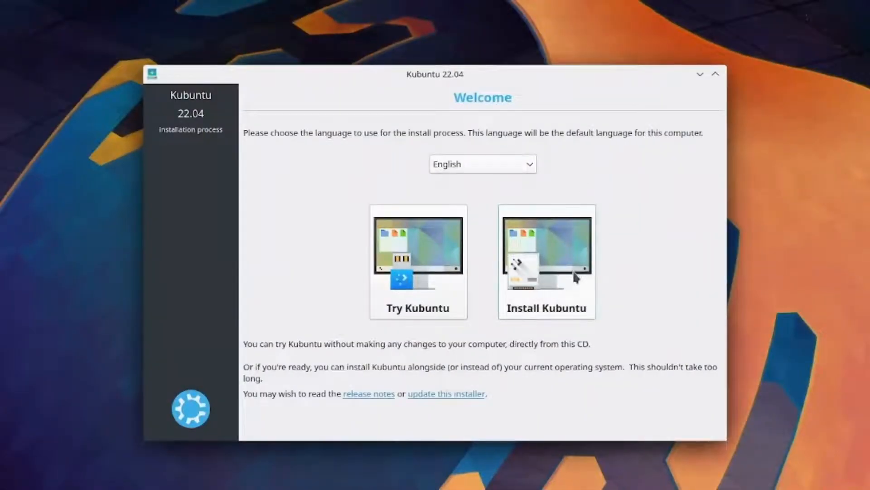
Start the install with the English (US) keyboard and join the VirtualHub Wi-Fi with its network password
{"action": "left_click", "coordinate": [574, 276]}
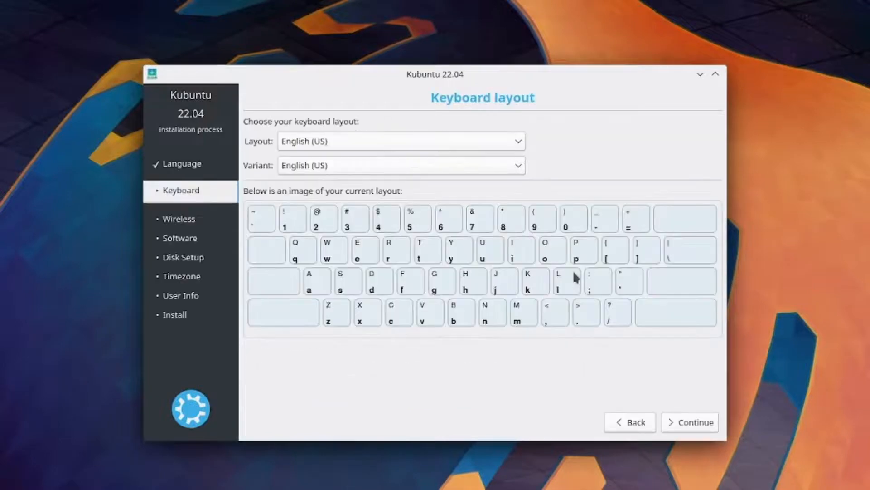
{"action": "left_click", "coordinate": [702, 425]}
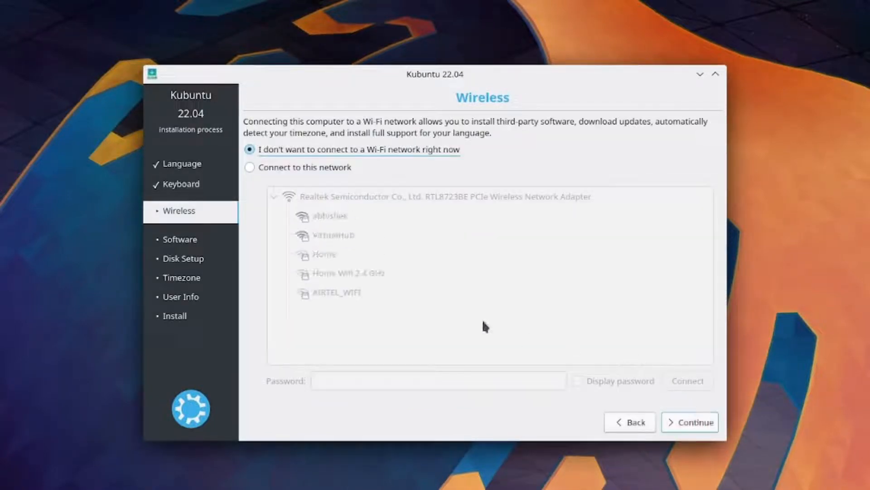
{"action": "left_click", "coordinate": [307, 168]}
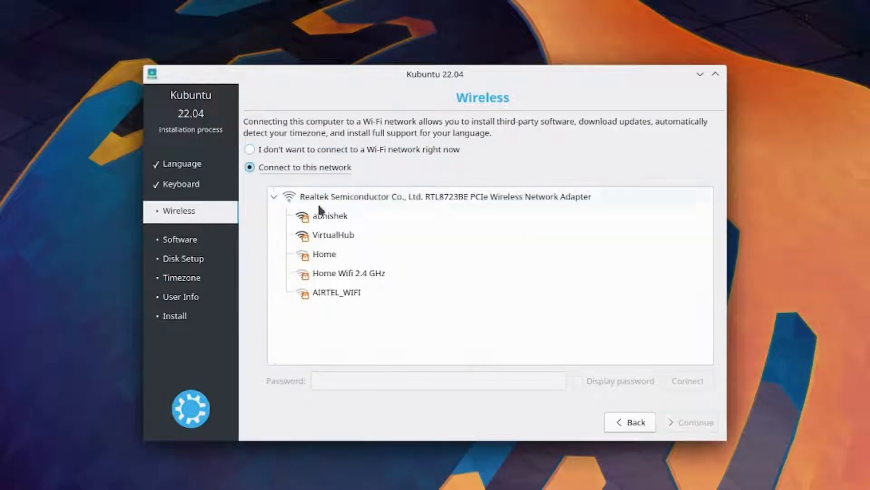
{"action": "left_click", "coordinate": [330, 235]}
{"action": "left_click", "coordinate": [443, 381]}
{"action": "type", "text": "a"}
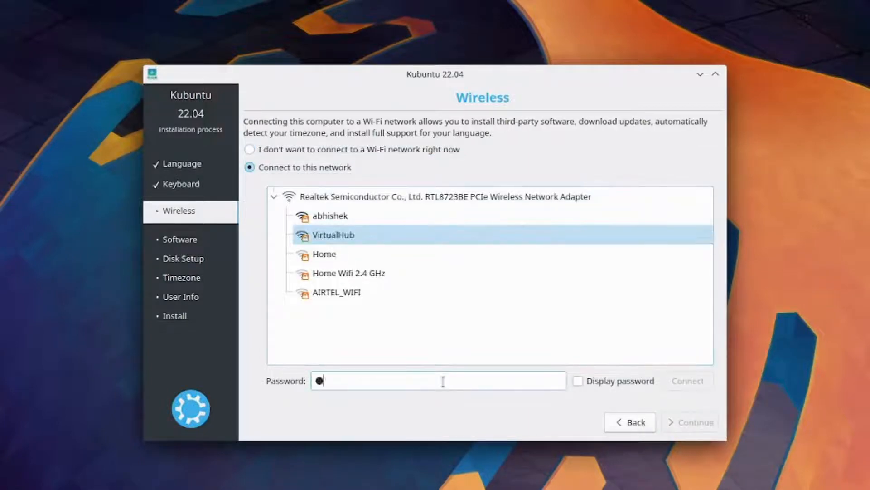
{"action": "type", "text": "aaaaa"}
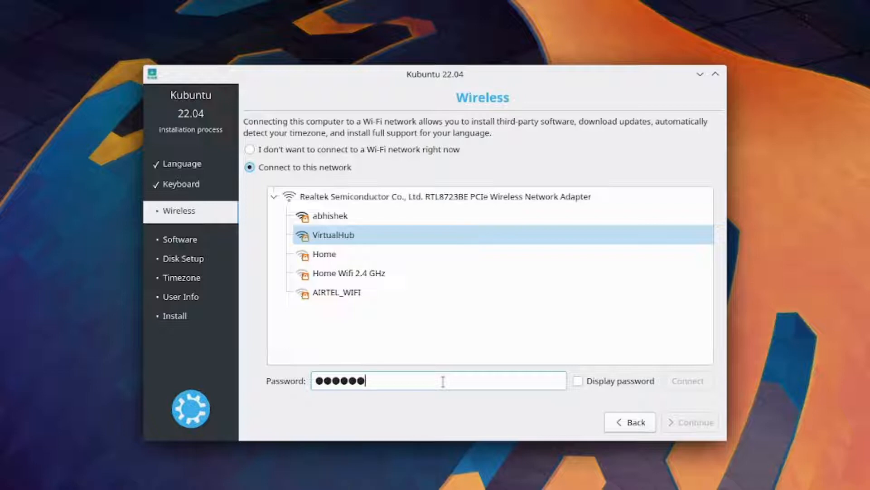
{"action": "type", "text": "aaaaa"}
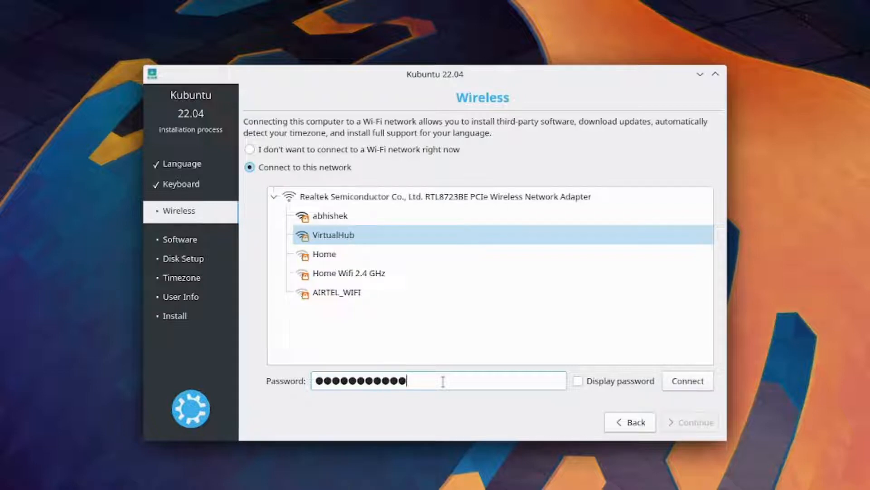
{"action": "type", "text": "aaaaaaaa"}
{"action": "left_click", "coordinate": [704, 382]}
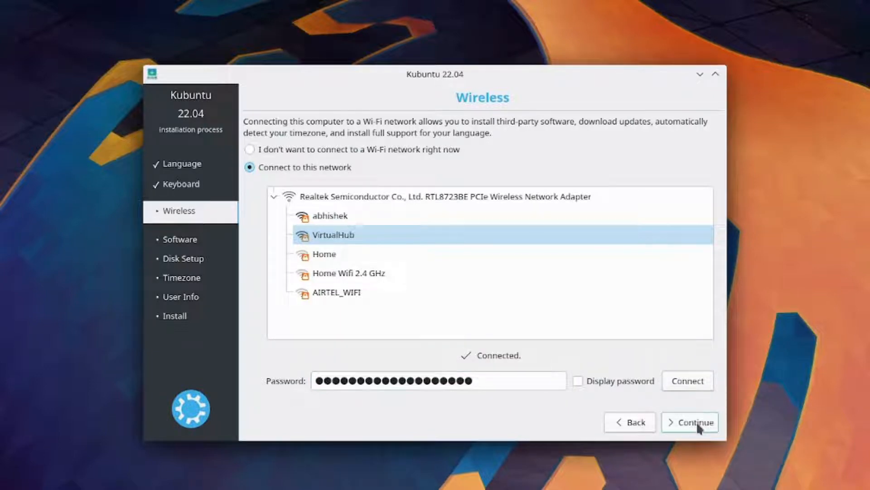
{"action": "left_click", "coordinate": [697, 422]}
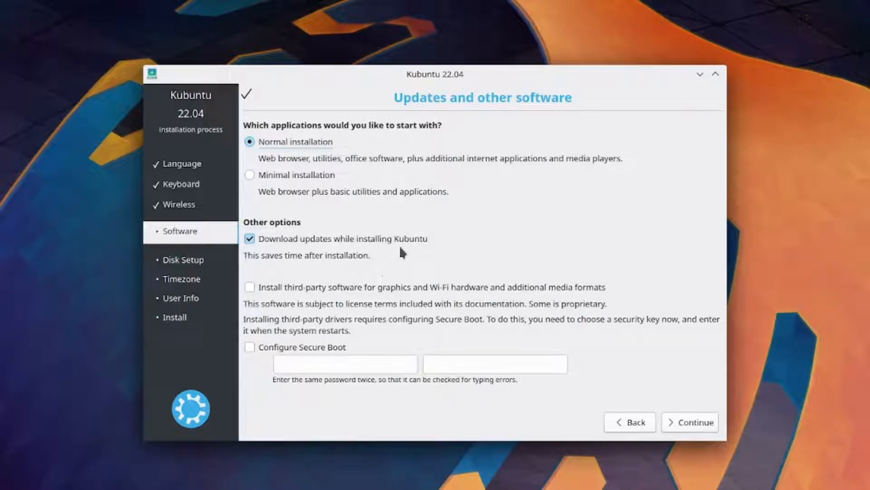
Enable third-party software and Secure Boot configuration, entering the Secure Boot password in both fields
{"action": "left_click", "coordinate": [358, 289]}
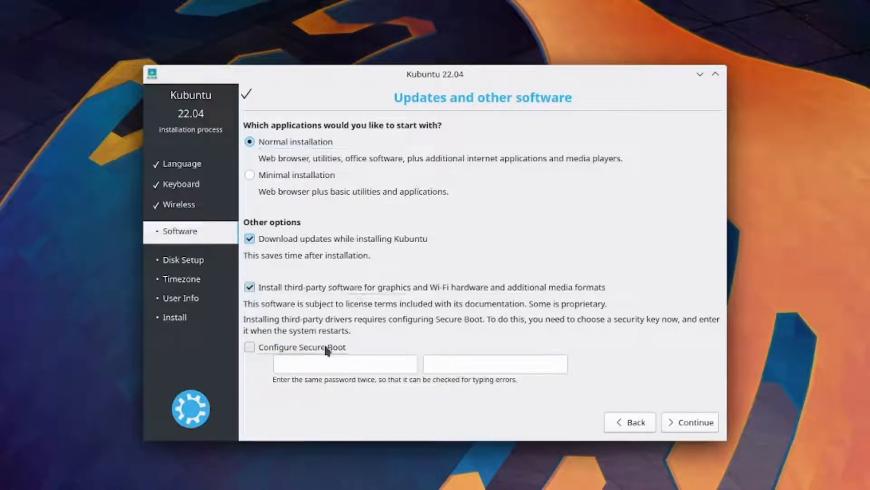
{"action": "left_click", "coordinate": [327, 349]}
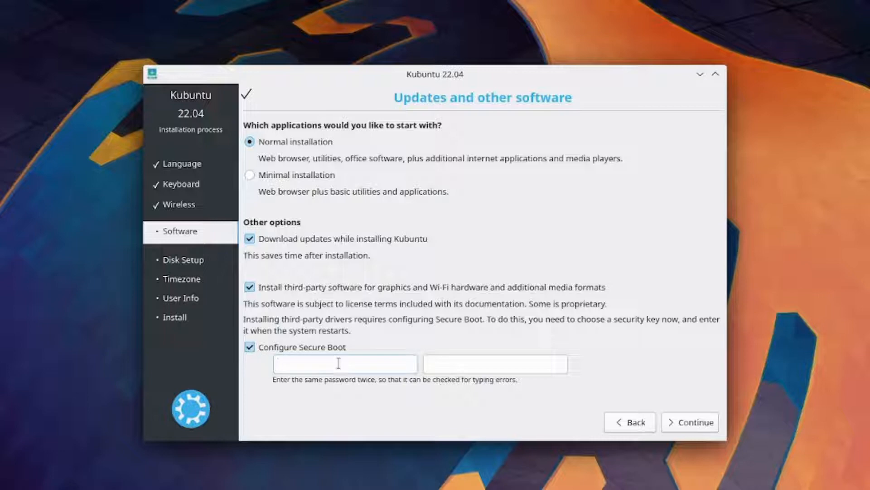
{"action": "left_click", "coordinate": [339, 364]}
{"action": "type", "text": "********"}
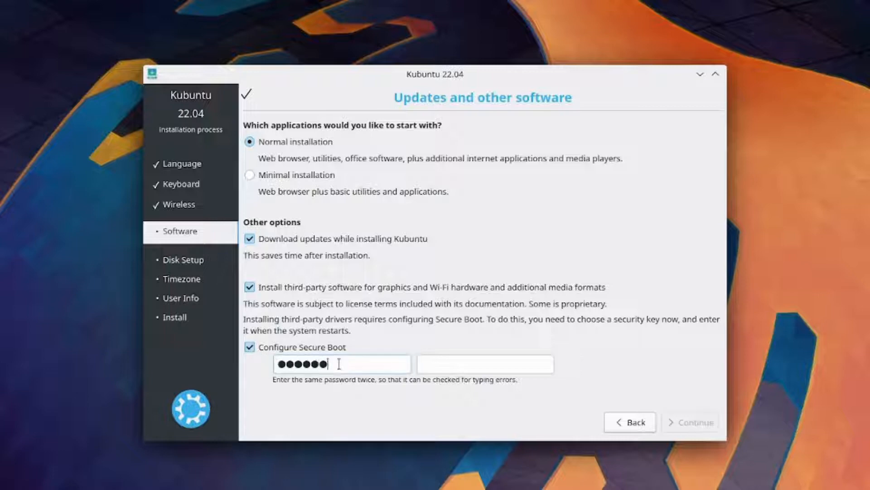
{"action": "type", "text": "**"}
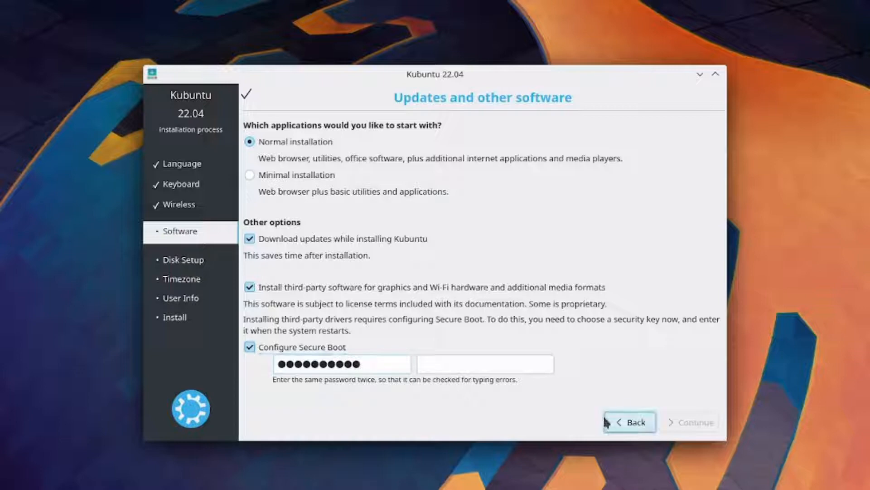
{"action": "left_click", "coordinate": [523, 359]}
{"action": "type", "text": "*****"}
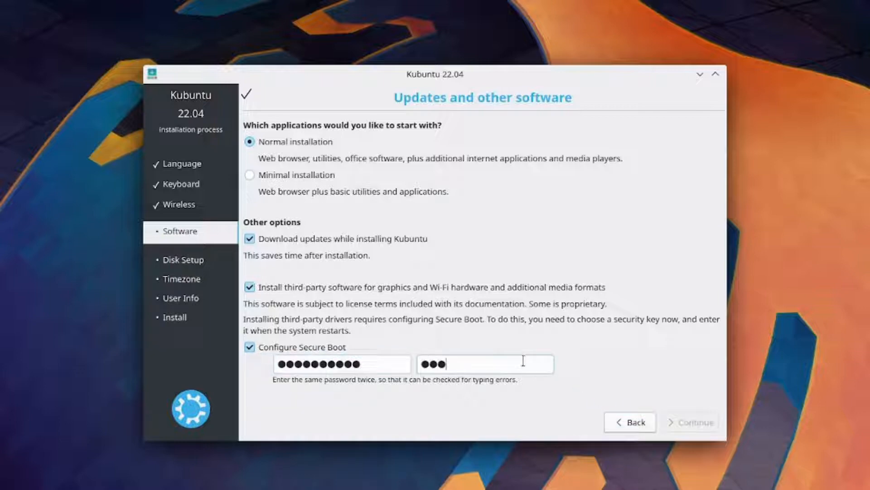
{"action": "type", "text": "******"}
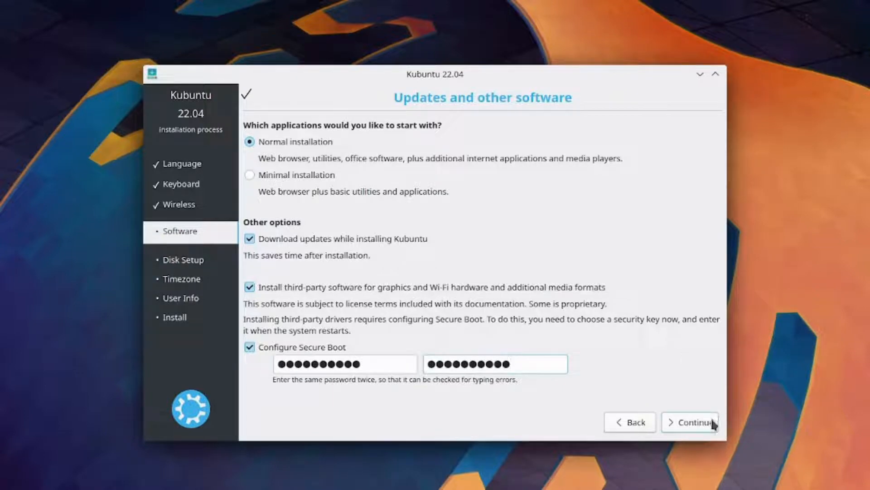
{"action": "left_click", "coordinate": [713, 423]}
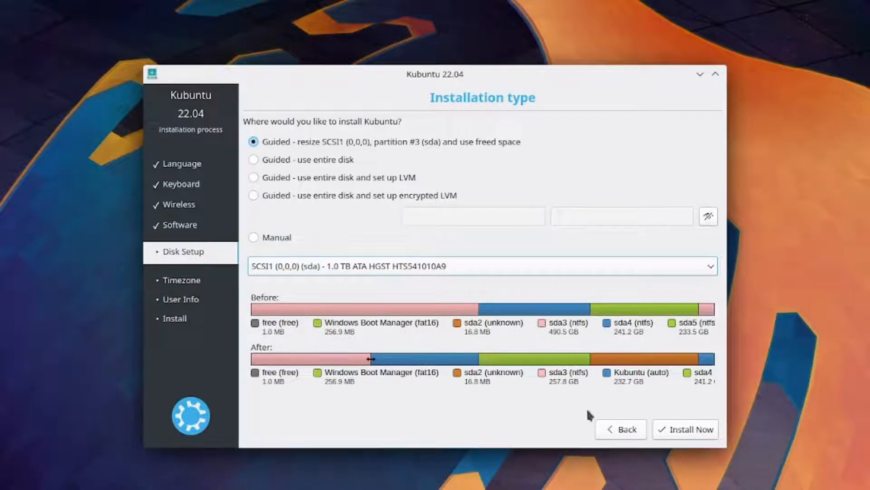
Install with the guided resize of partition #3 and approve both write-changes-to-disk prompts
{"action": "left_click", "coordinate": [697, 429]}
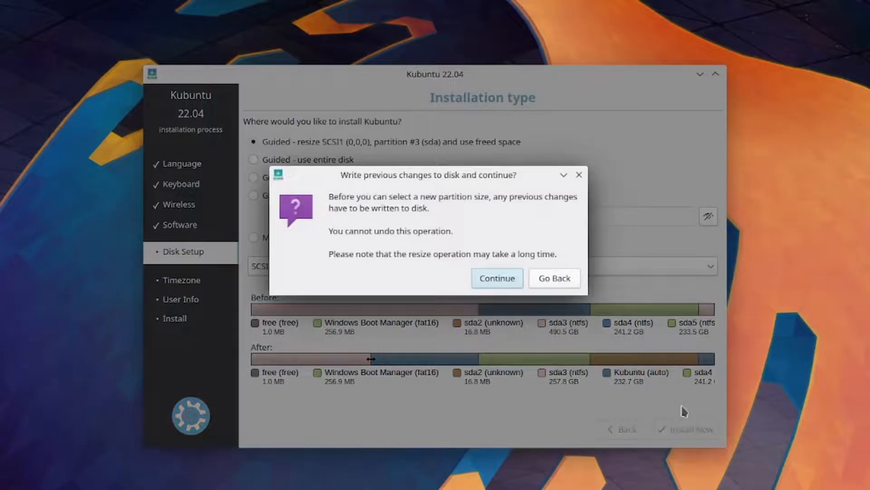
{"action": "left_click", "coordinate": [505, 275]}
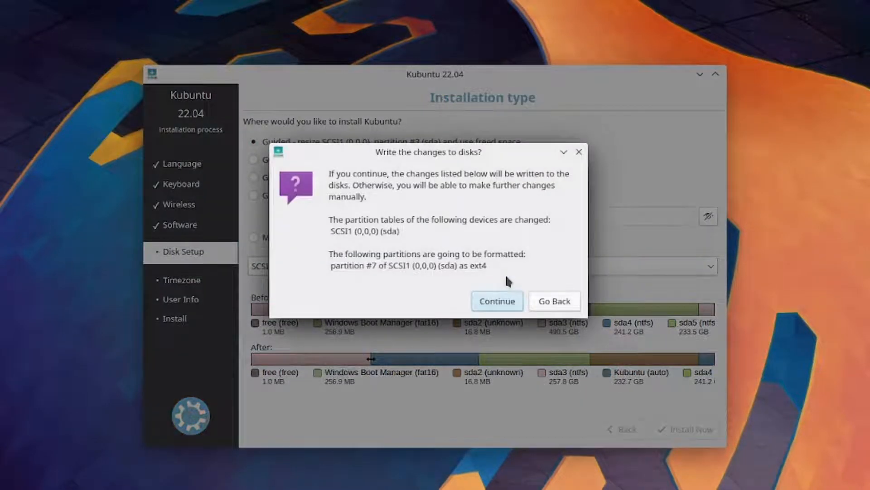
{"action": "left_click", "coordinate": [491, 301]}
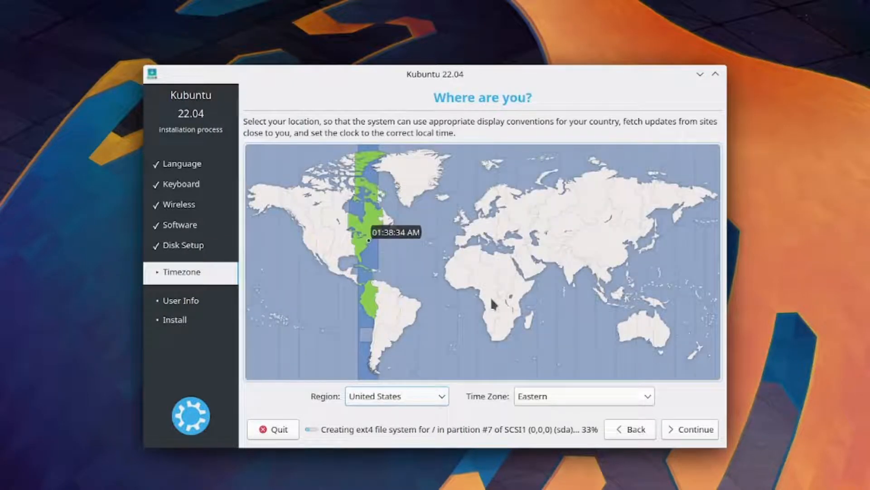
Set the time zone to India, then enter the user's full name and username
{"action": "left_click", "coordinate": [579, 269]}
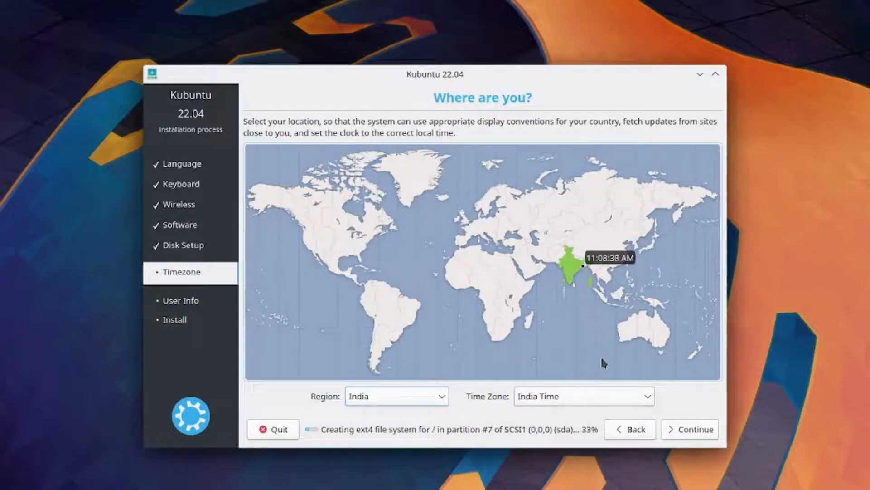
{"action": "left_click", "coordinate": [693, 430]}
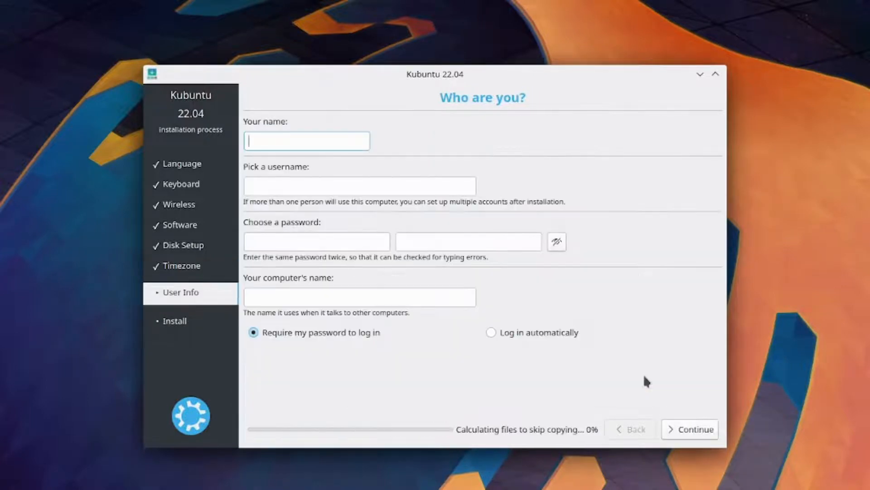
{"action": "type", "text": "L"}
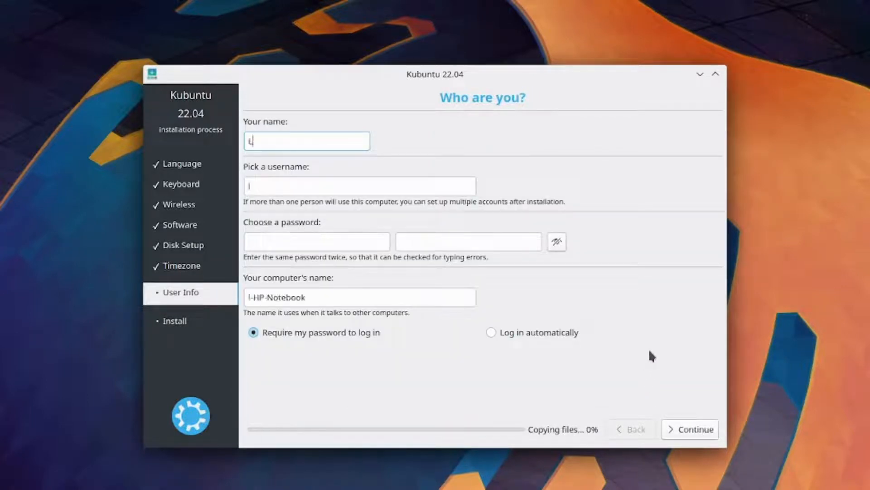
{"action": "type", "text": "egacy "}
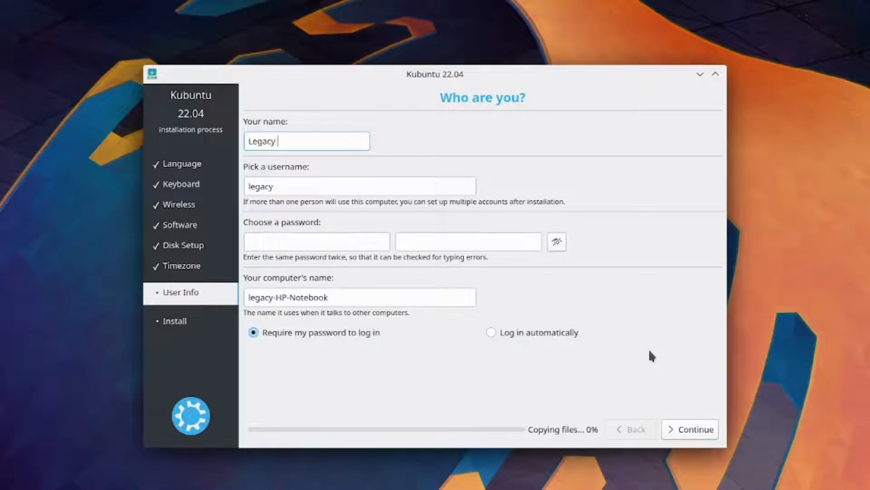
{"action": "type", "text": "Installer"}
{"action": "key", "text": "Tab"}
{"action": "key", "text": "End"}
{"action": "type", "text": "i"}
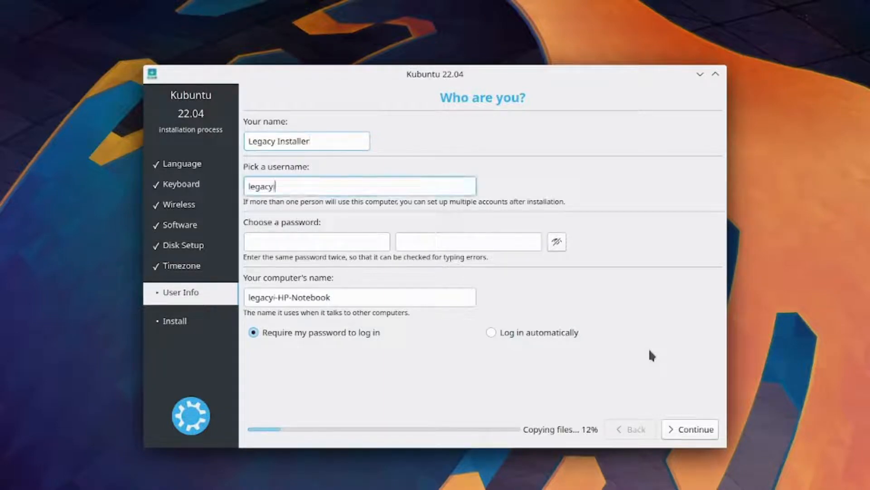
{"action": "type", "text": "nstaller"}
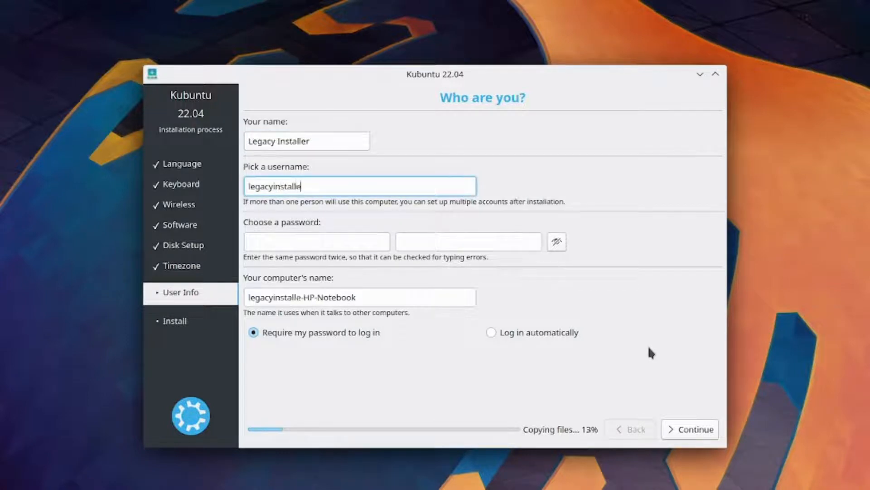
Enter and confirm the account password, name the computer VirtualHub, and continue installing
{"action": "key", "text": "Tab"}
{"action": "type", "text": "12345678"}
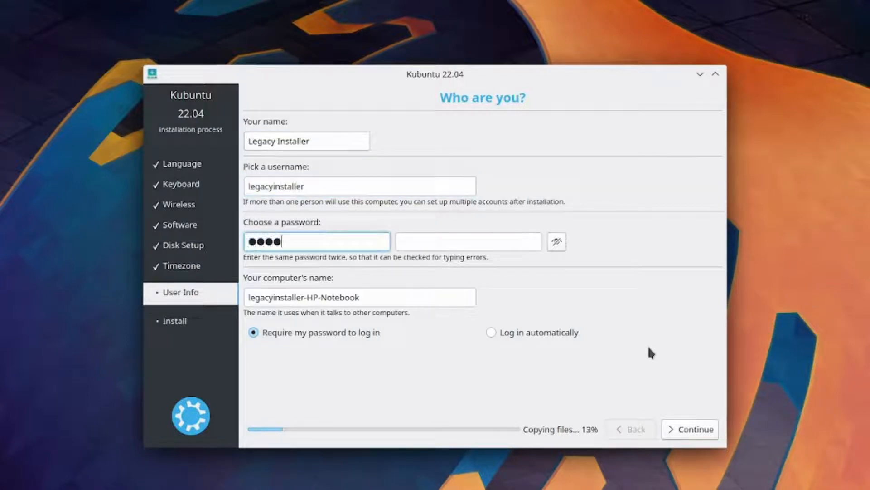
{"action": "type", "text": "90"}
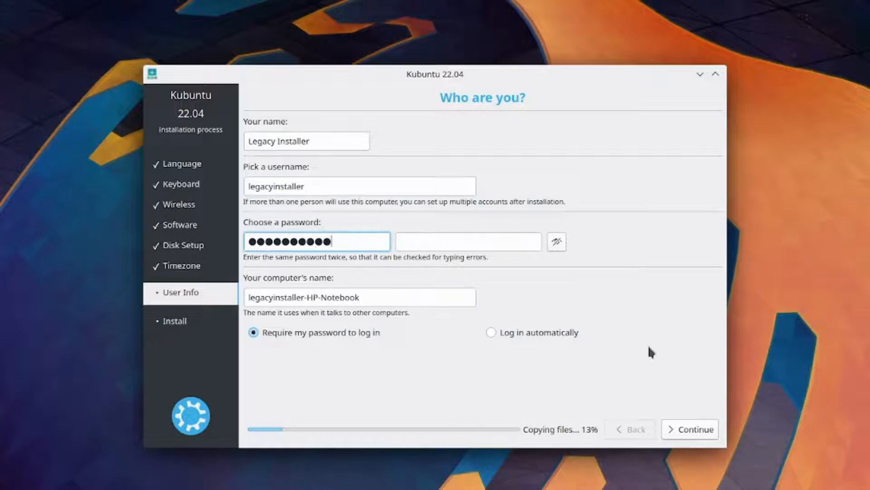
{"action": "key", "text": "Tab"}
{"action": "type", "text": "1234567890"}
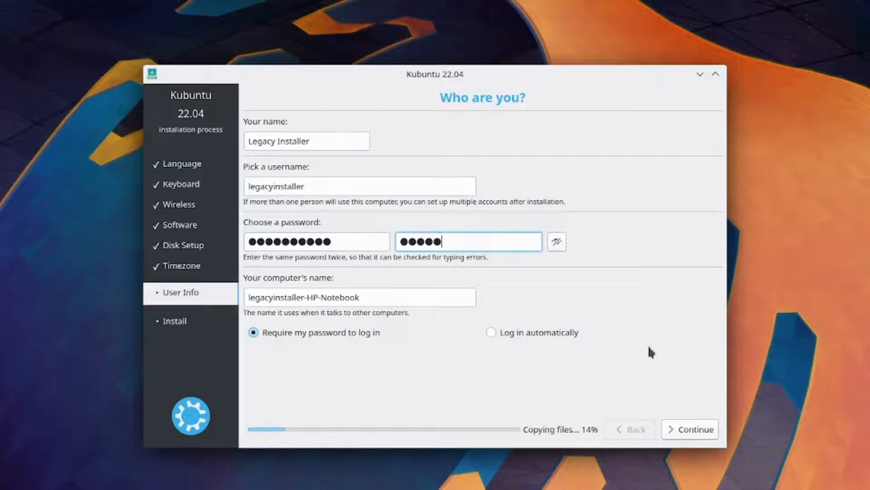
{"action": "key", "text": "Tab"}
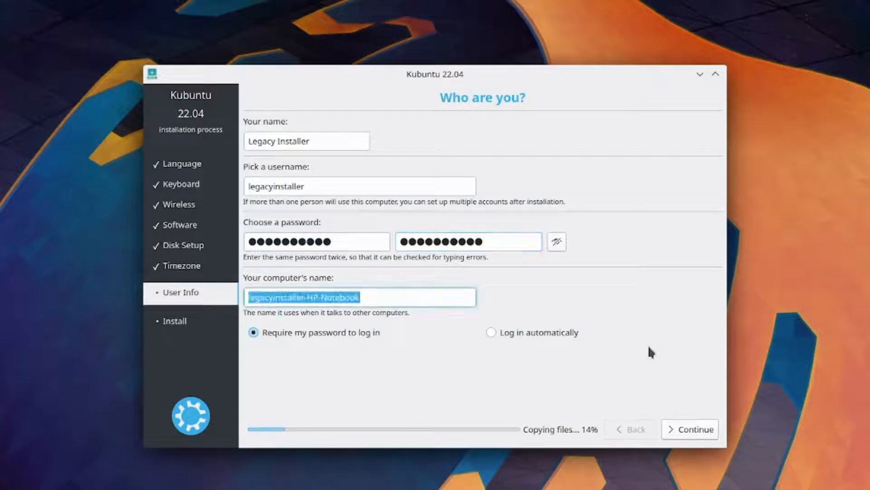
{"action": "type", "text": "Vi"}
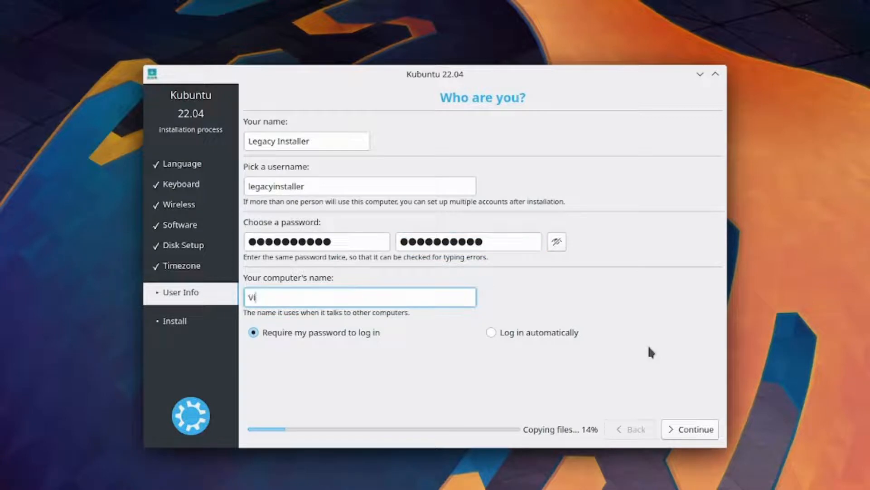
{"action": "type", "text": "rtualHub"}
{"action": "left_click", "coordinate": [687, 422]}
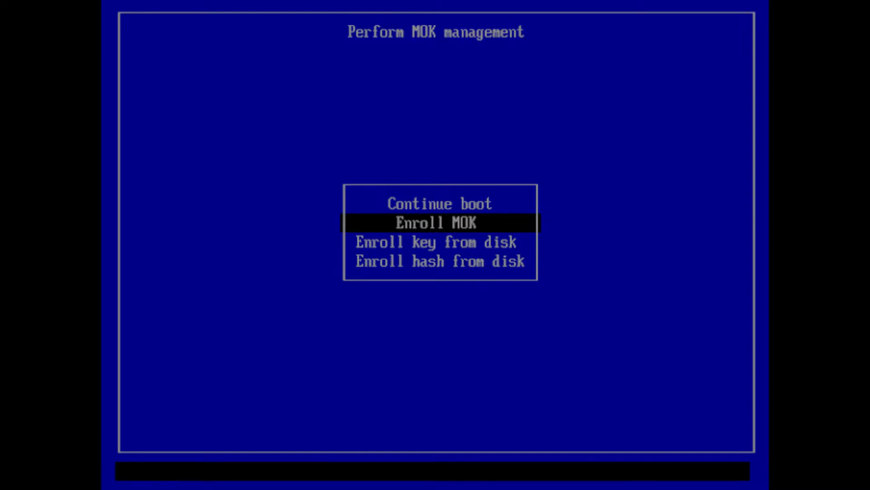
Enroll the pending MOK key, confirming Yes and entering the enrollment password
{"action": "key", "text": "Return"}
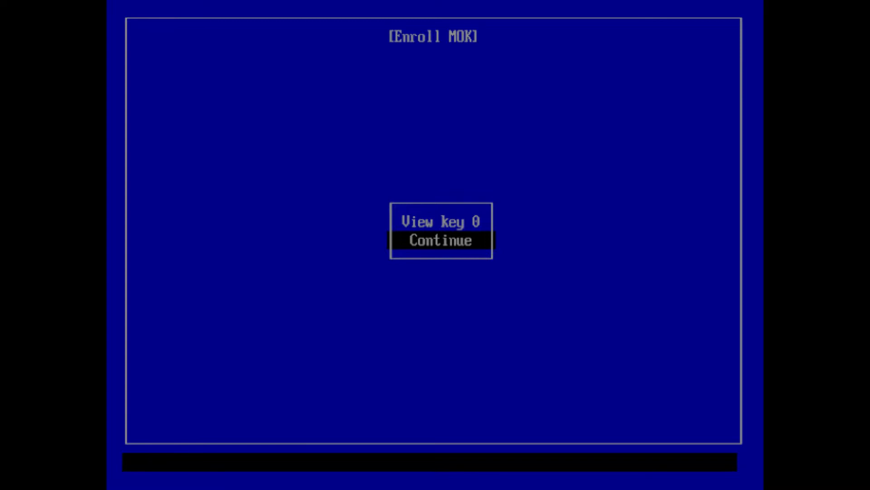
{"action": "key", "text": "Return"}
{"action": "key", "text": "Down"}
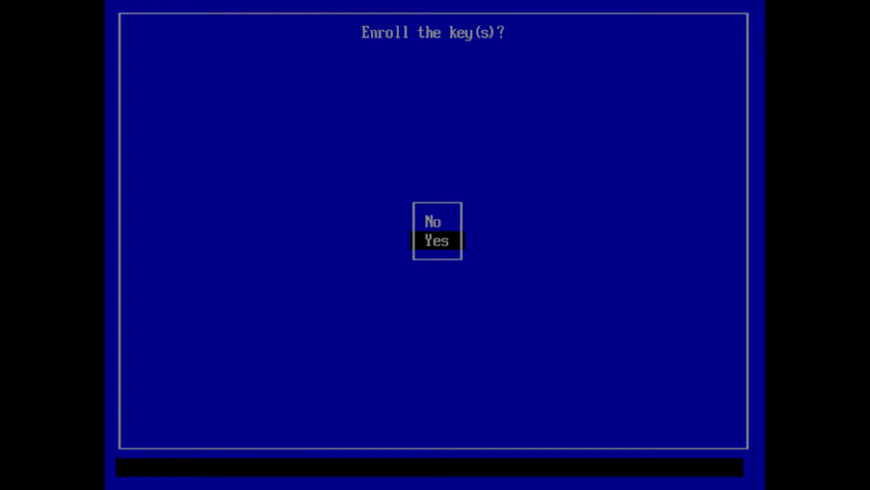
{"action": "key", "text": "Return"}
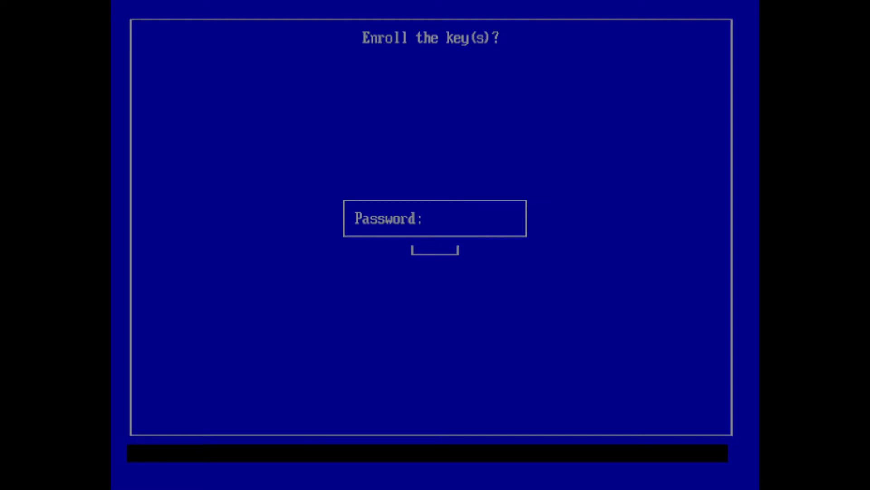
{"action": "key", "text": "Return"}
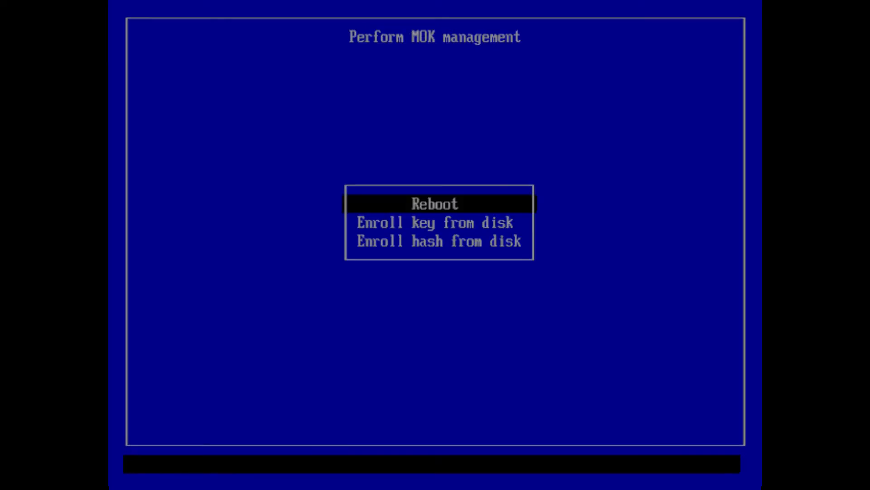